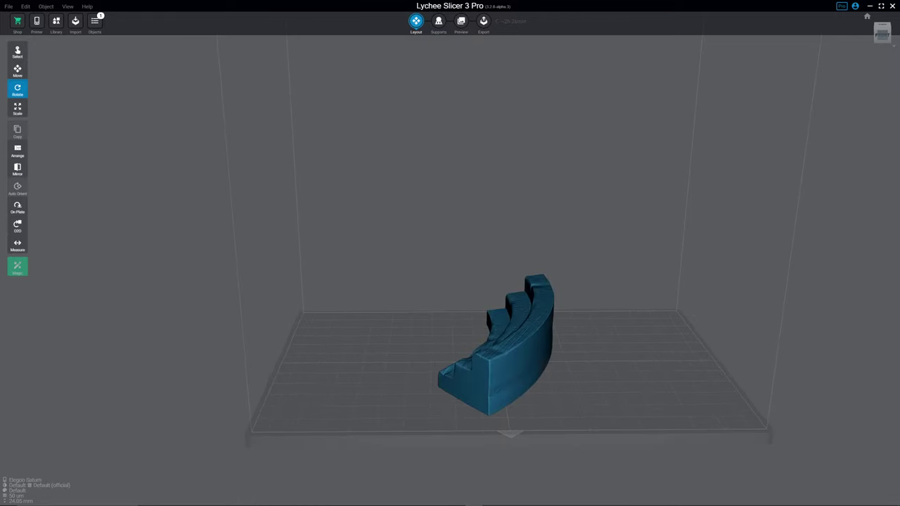
# - Rotate the curved stepped stand freehand about the X axis so it stands upright on its narrow end face
pyautogui.click(500, 376)
pyautogui.moveTo(502, 337); pyautogui.dragTo(502, 389)
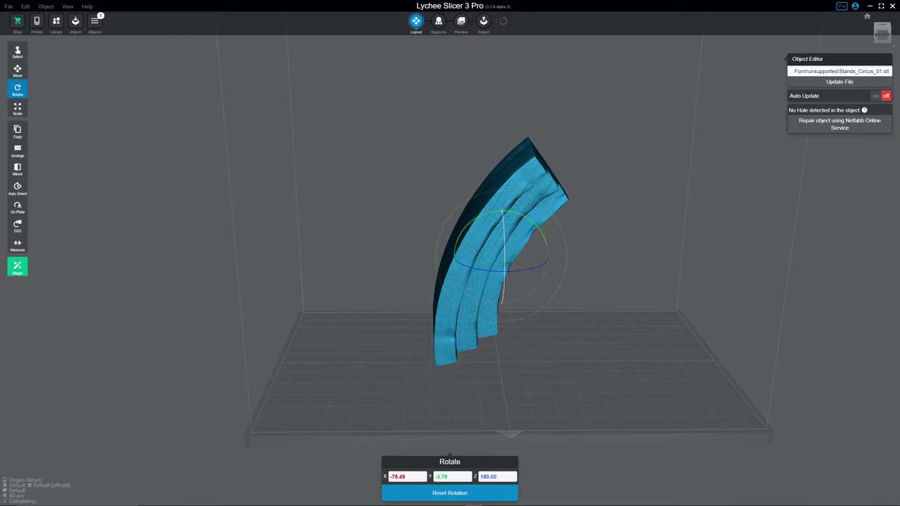
pyautogui.press('Escape')
pyautogui.moveTo(633, 281); pyautogui.dragTo(449, 288, button='right')
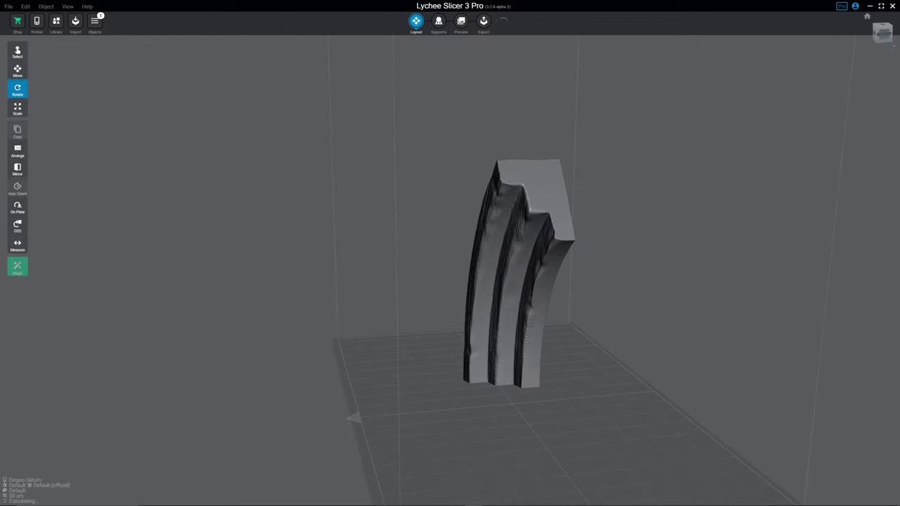
pyautogui.scroll(3, 450, 281)
pyautogui.moveTo(393, 302); pyautogui.dragTo(548, 246, button='right')
pyautogui.moveTo(541, 366); pyautogui.dragTo(513, 284, button='right')
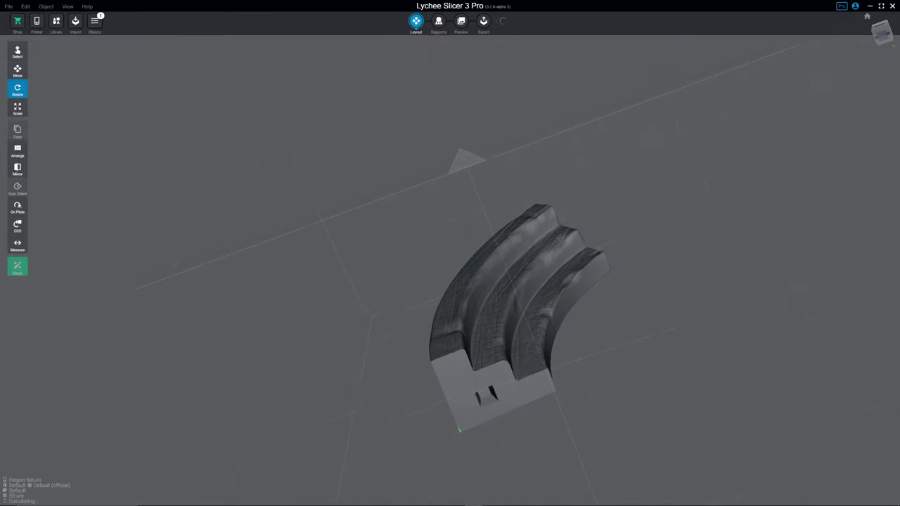
pyautogui.moveTo(513, 285); pyautogui.dragTo(555, 190, button='middle')
pyautogui.scroll(1, 555, 190)
pyautogui.scroll(-1, 555, 189)
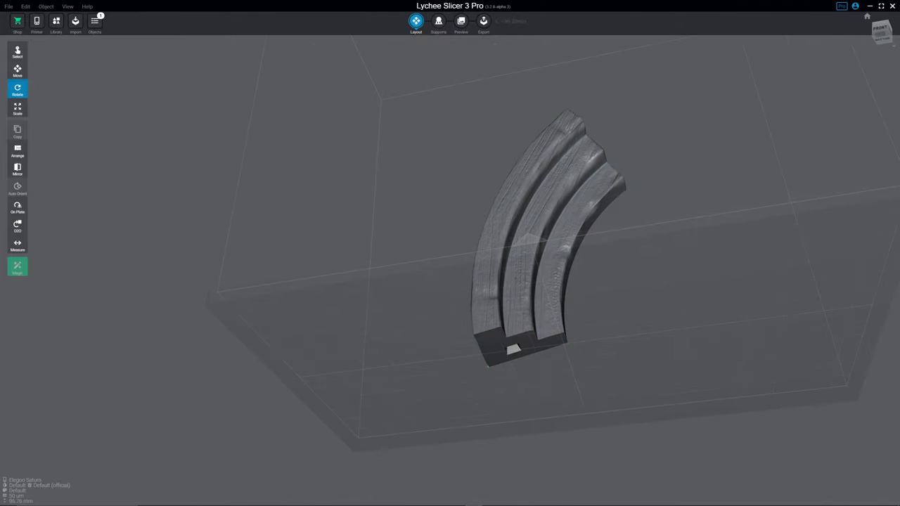
# - Turn on hollowing for the stand with a 2.5 mm wall and 20% lattice infill, and enable the checkerboard at 50% dimming
pyautogui.click(439, 22)
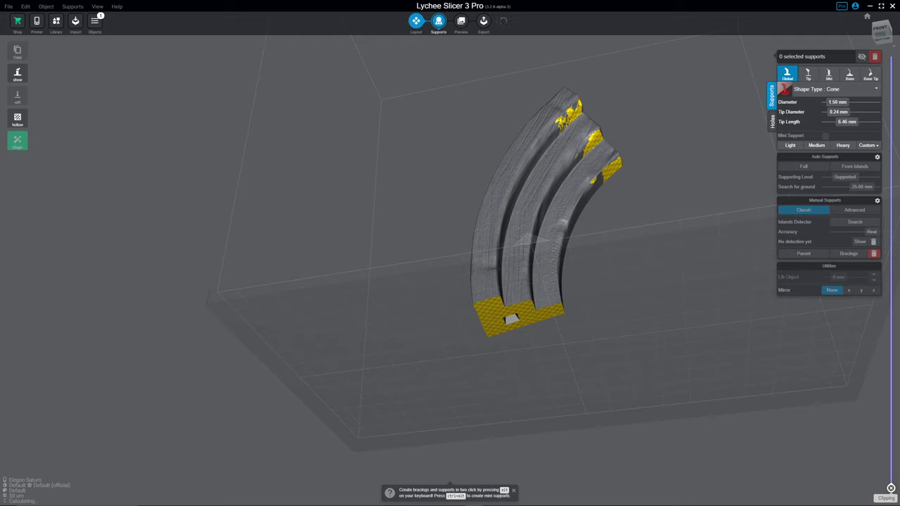
pyautogui.click(17, 118)
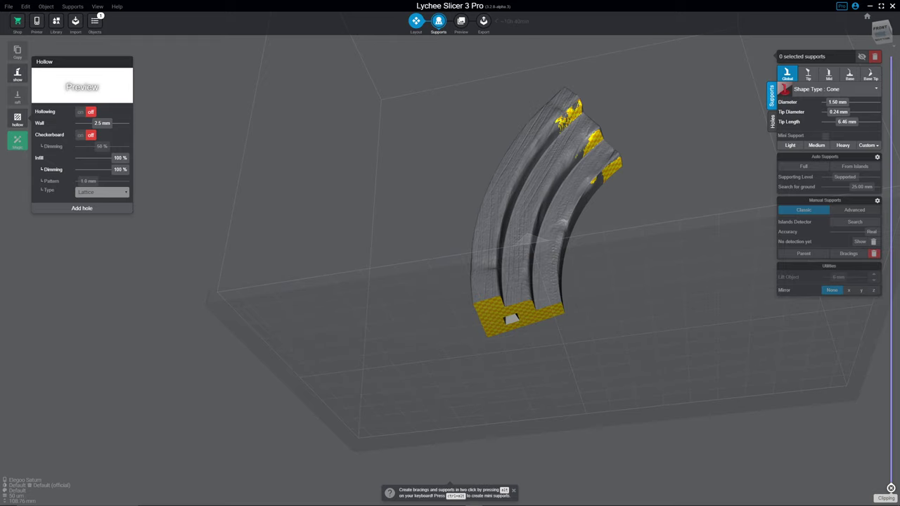
pyautogui.moveTo(527, 225); pyautogui.dragTo(556, 281, button='right')
pyautogui.scroll(-2, 559, 211)
pyautogui.moveTo(559, 211); pyautogui.dragTo(537, 184, button='right')
pyautogui.moveTo(537, 184); pyautogui.dragTo(511, 278, button='middle')
pyautogui.moveTo(512, 279); pyautogui.dragTo(508, 267, button='right')
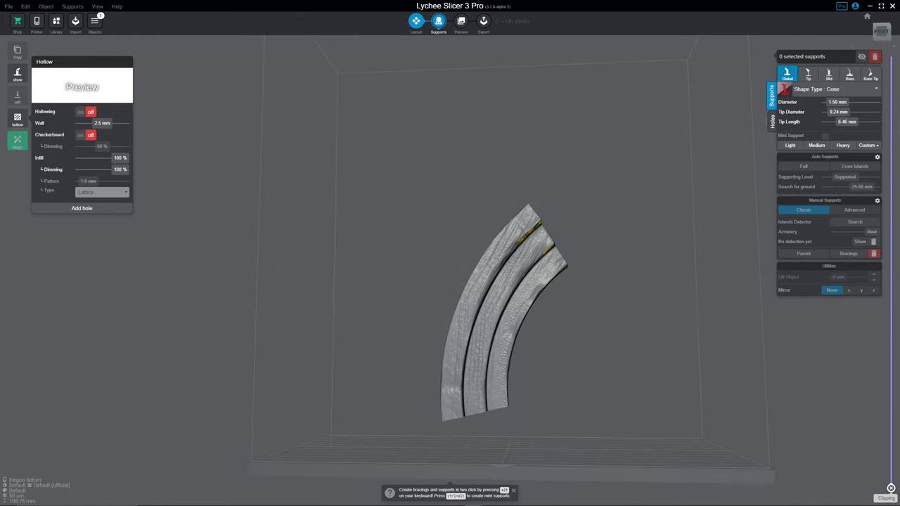
pyautogui.scroll(2, 509, 239)
pyautogui.scroll(2, 488, 232)
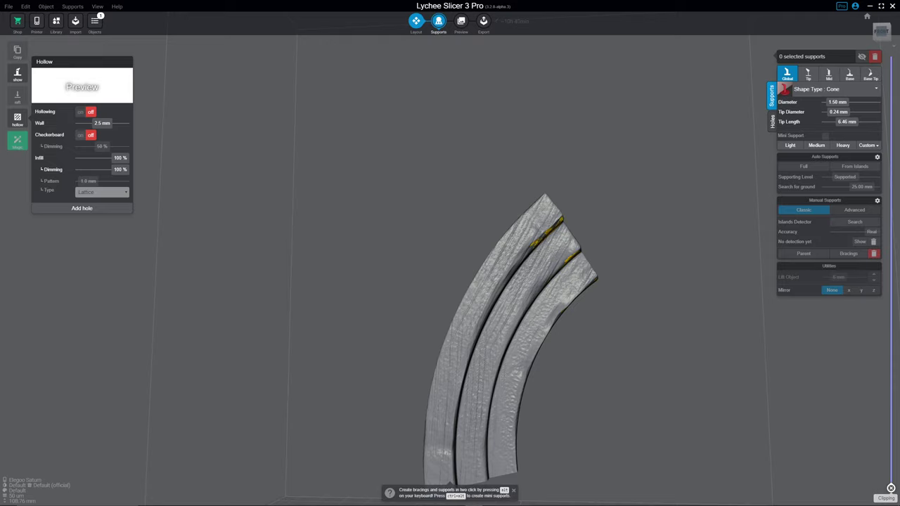
pyautogui.moveTo(18, 74)
pyautogui.click(18, 118)
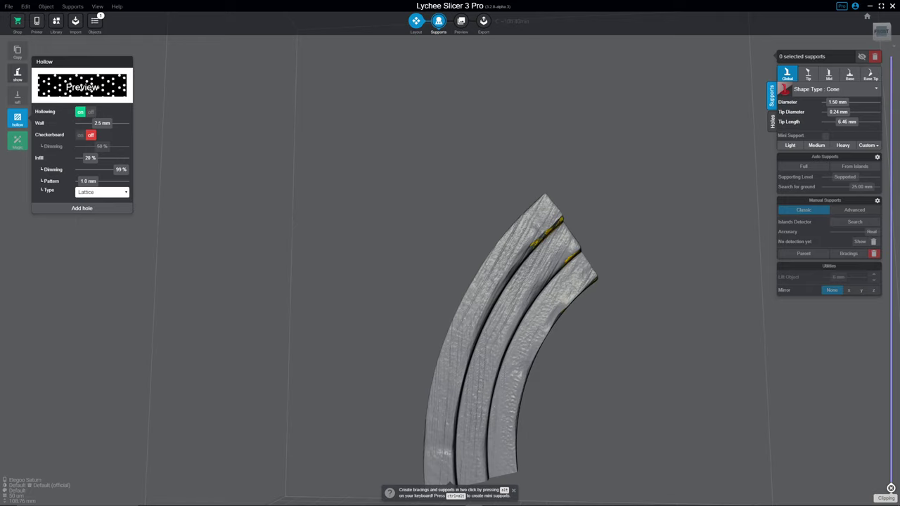
pyautogui.click(84, 135)
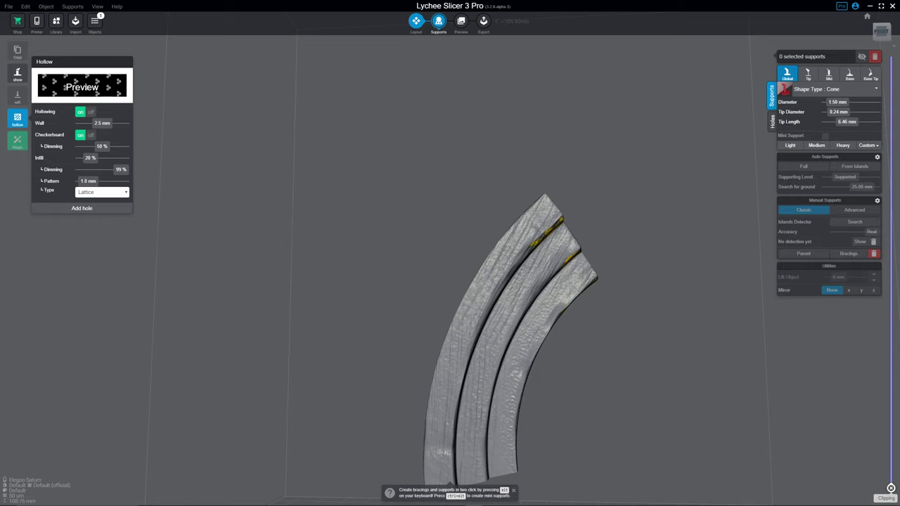
# - Try infill pattern sizes of 2.1 mm, 1.7 mm and 1.3 mm for the hollowed stand
pyautogui.doubleClick(90, 158)
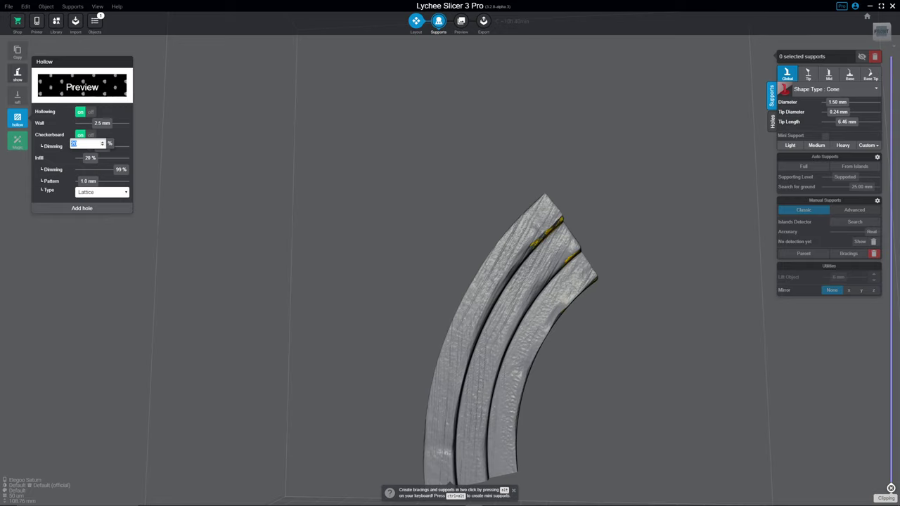
pyautogui.doubleClick(88, 181)
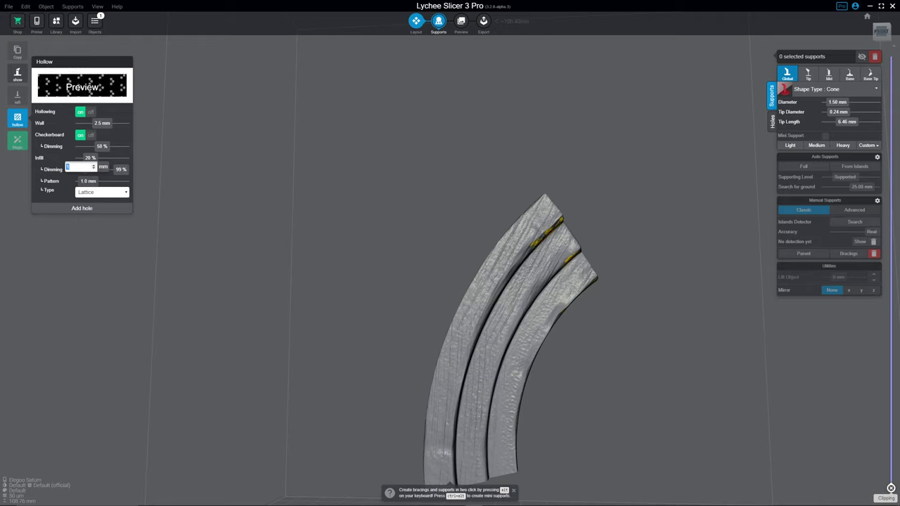
pyautogui.moveTo(87, 181); pyautogui.dragTo(104, 182)
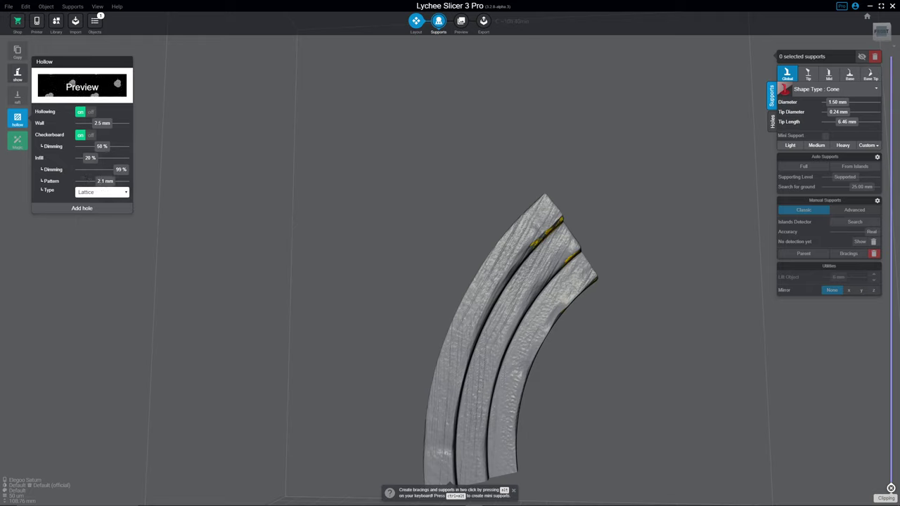
pyautogui.hotkey('shift', 'Tab')
pyautogui.write('1.5')
pyautogui.press('Tab')
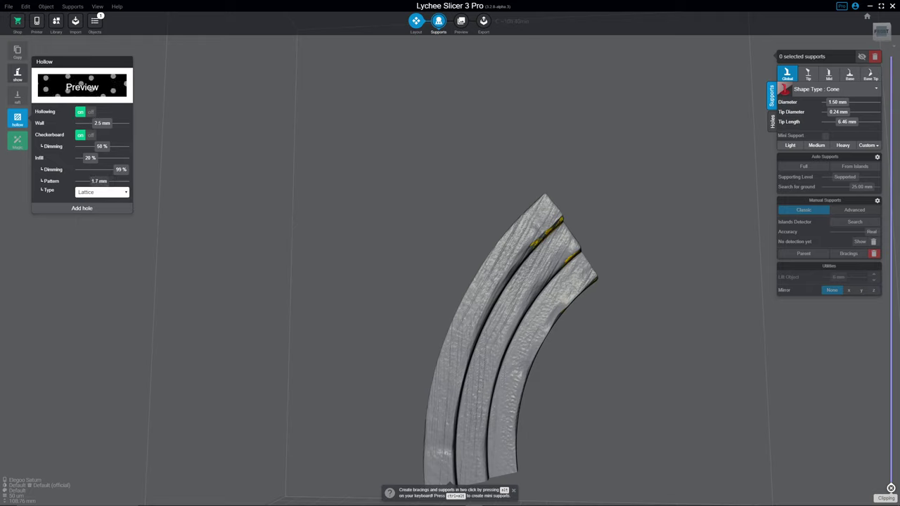
pyautogui.moveTo(96, 181); pyautogui.dragTo(92, 181)
# - Keep the Lattice infill type and try a pattern size of 0.8 mm
pyautogui.click(101, 192)
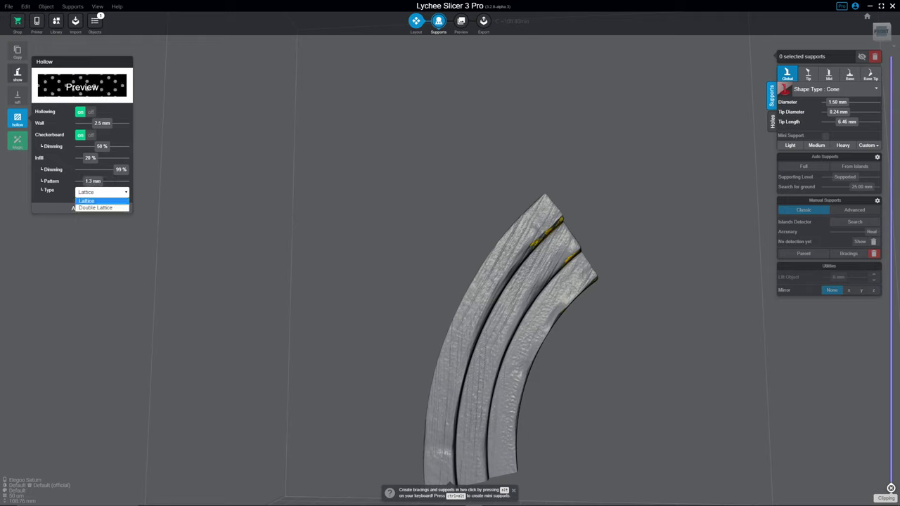
pyautogui.click(97, 201)
pyautogui.hotkey('shift', 'Tab')
pyautogui.write('0.8')
pyautogui.press('Tab')
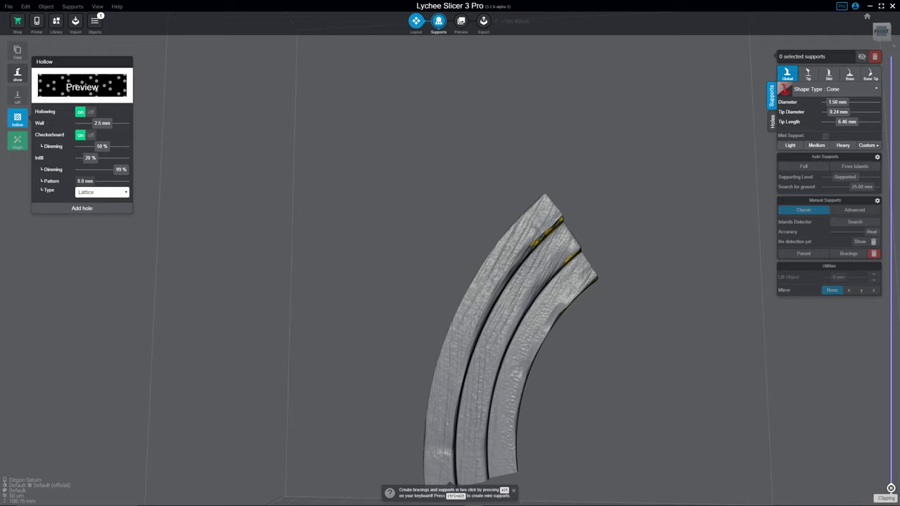
# - Set the lattice infill's pattern size to 1.0 mm
pyautogui.hotkey('shift', 'Tab')
pyautogui.write('1.0')
pyautogui.press('Tab')
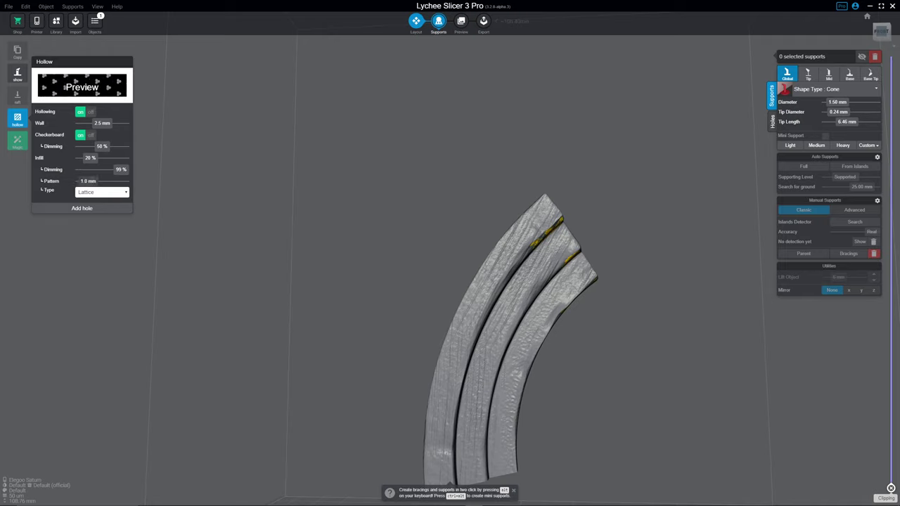
# - Add three cylindrical drain holes, 4.2 mm in diameter with 70% penetration, around the small notch on the stand's bottom end face
pyautogui.scroll(-2, 492, 295)
pyautogui.moveTo(534, 281); pyautogui.dragTo(530, 190, button='right')
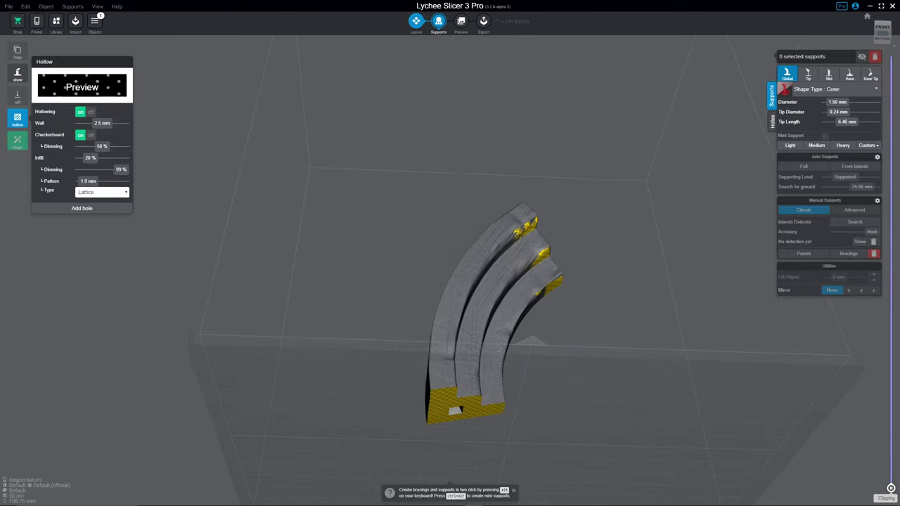
pyautogui.click(82, 208)
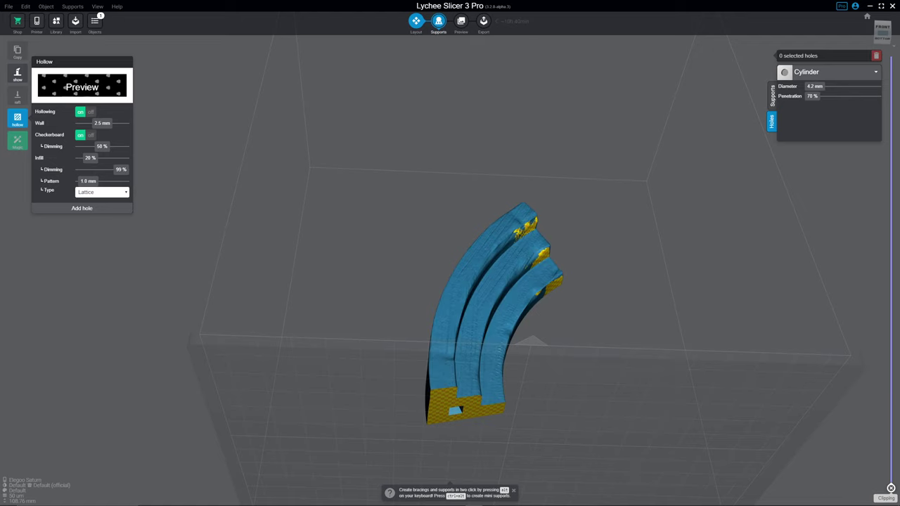
pyautogui.moveTo(520, 302); pyautogui.dragTo(518, 271, button='right')
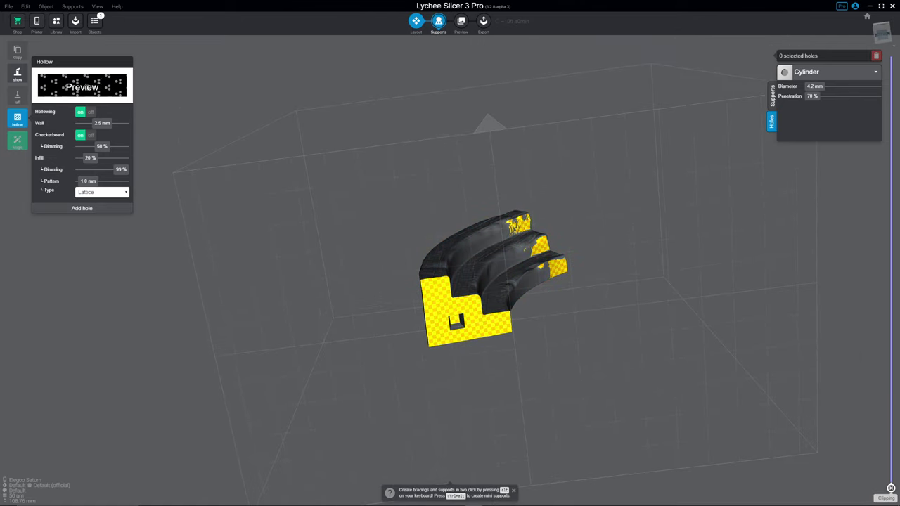
pyautogui.click(469, 307)
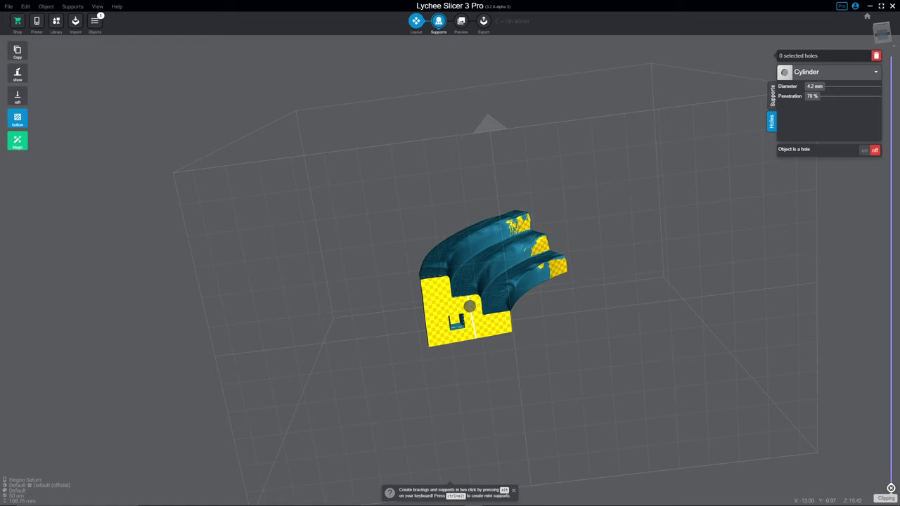
pyautogui.moveTo(469, 307); pyautogui.dragTo(429, 333, button='right')
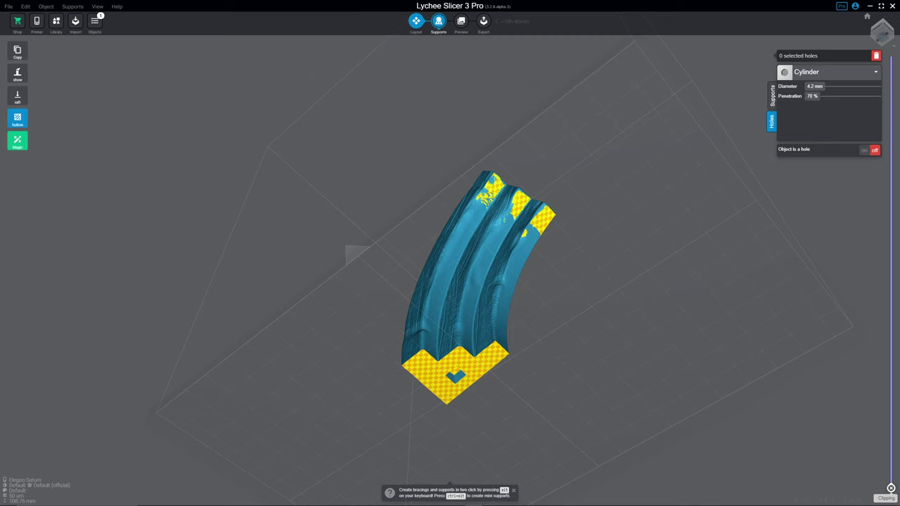
pyautogui.scroll(5, 480, 390)
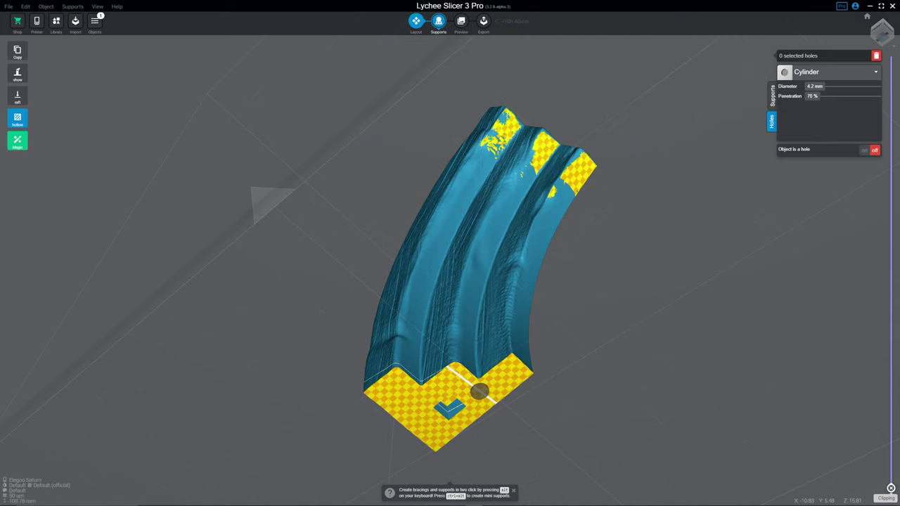
pyautogui.click(479, 391)
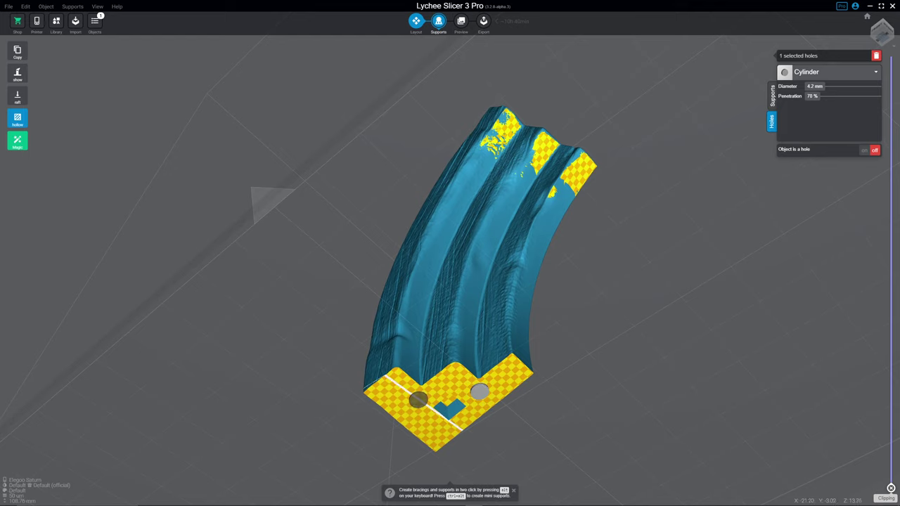
pyautogui.click(400, 407)
pyautogui.moveTo(400, 407); pyautogui.dragTo(496, 369, button='right')
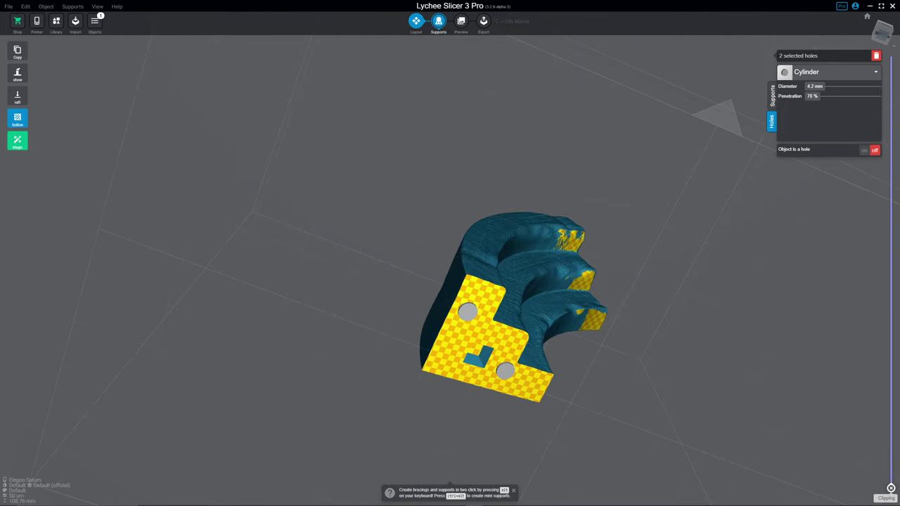
pyautogui.click(447, 357)
# - Add four more 4.2 mm cylindrical drain holes along the outer curved edge of the stand's flat back
pyautogui.moveTo(548, 394); pyautogui.dragTo(439, 373, button='right')
pyautogui.moveTo(400, 337); pyautogui.dragTo(407, 327, button='right')
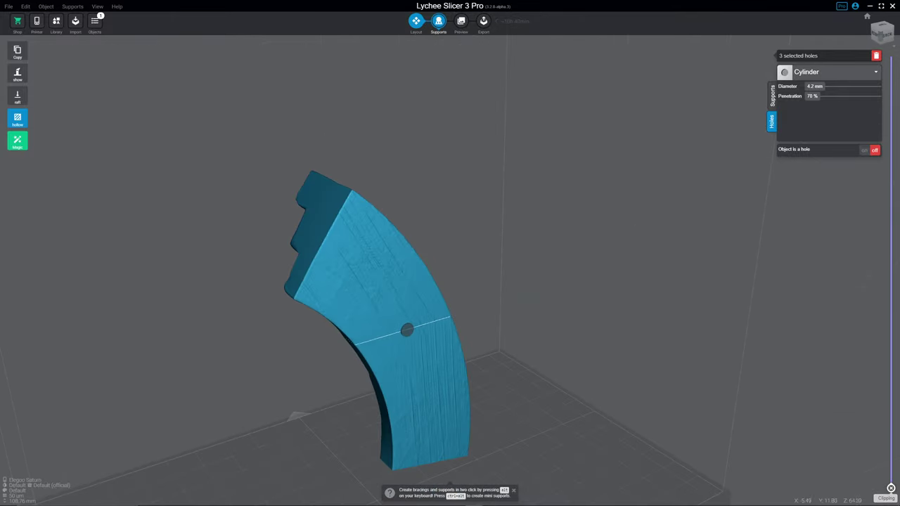
pyautogui.click(359, 216)
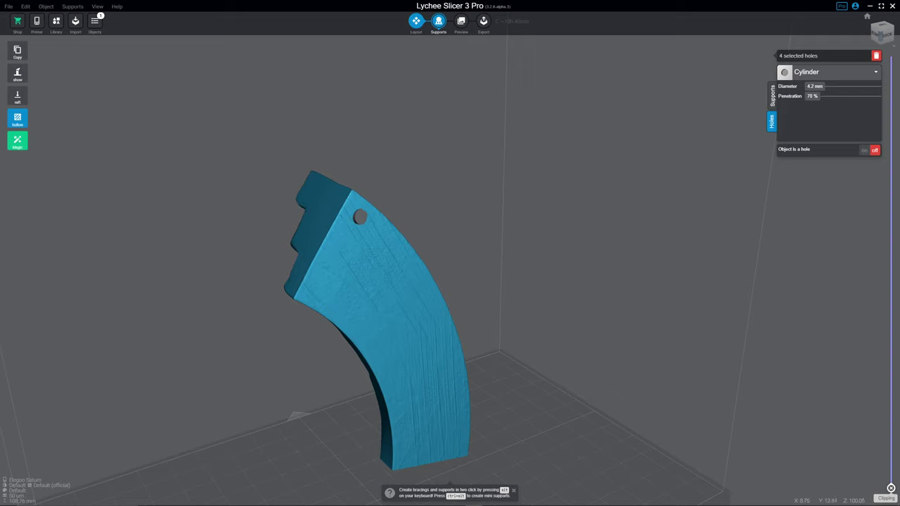
pyautogui.click(438, 318)
pyautogui.moveTo(438, 318); pyautogui.dragTo(406, 382, button='right')
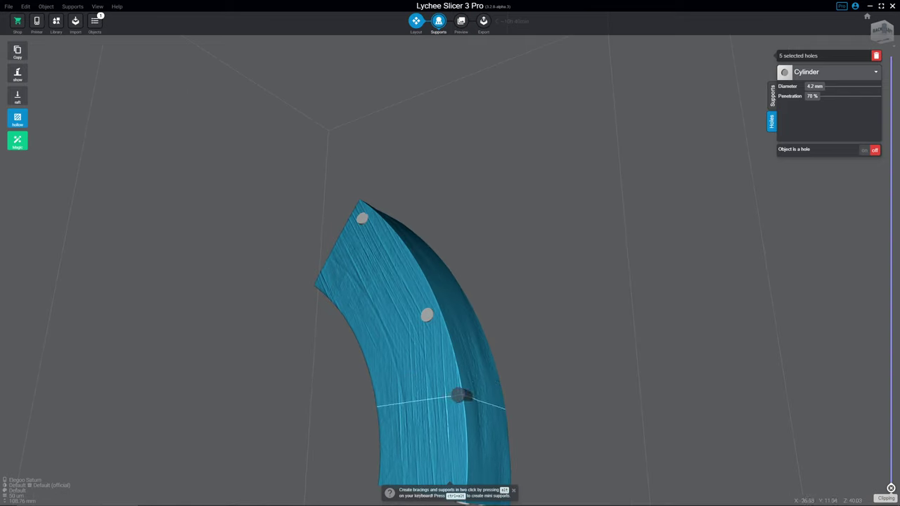
pyautogui.click(445, 395)
pyautogui.click(448, 460)
pyautogui.moveTo(448, 460); pyautogui.dragTo(435, 367, button='right')
# - Export the hollowed stand's slices for the Elegoo Saturn to a .ctb file named Stands_Circus_01
pyautogui.click(772, 95)
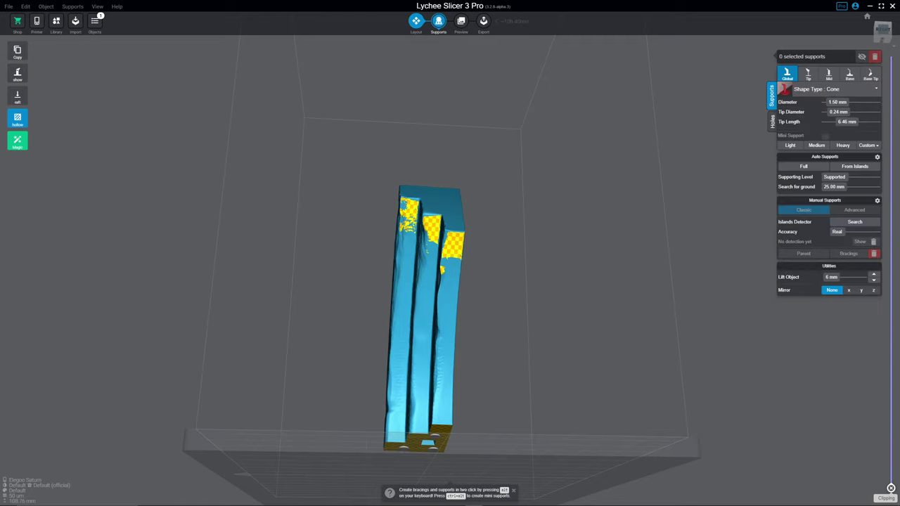
pyautogui.click(483, 21)
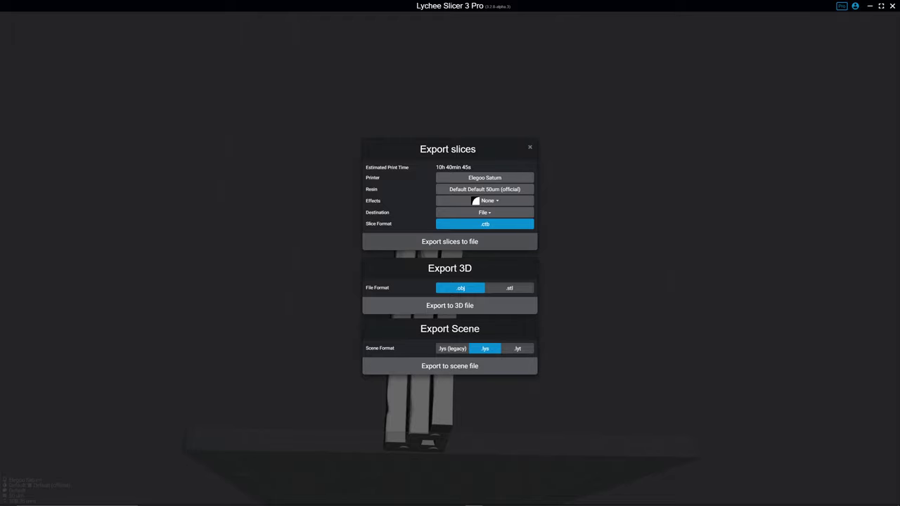
pyautogui.click(450, 242)
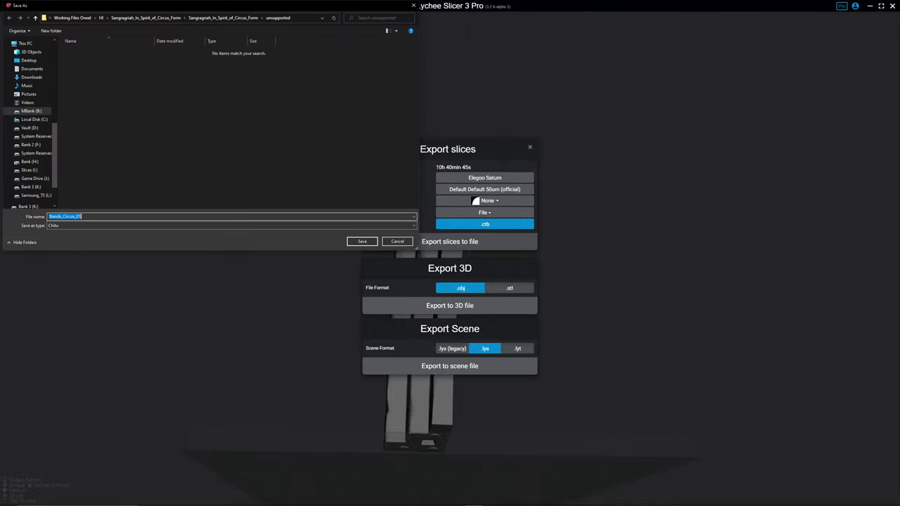
pyautogui.click(362, 241)
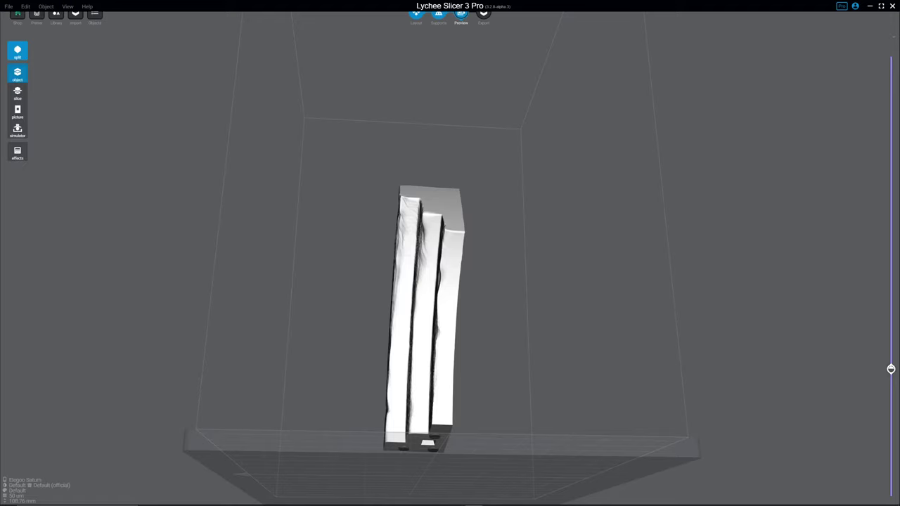
# - Examine the sliced cross-sections of the stand at different layer heights to check the wall, infill and drain holes
pyautogui.moveTo(450, 323); pyautogui.dragTo(495, 345, button='right')
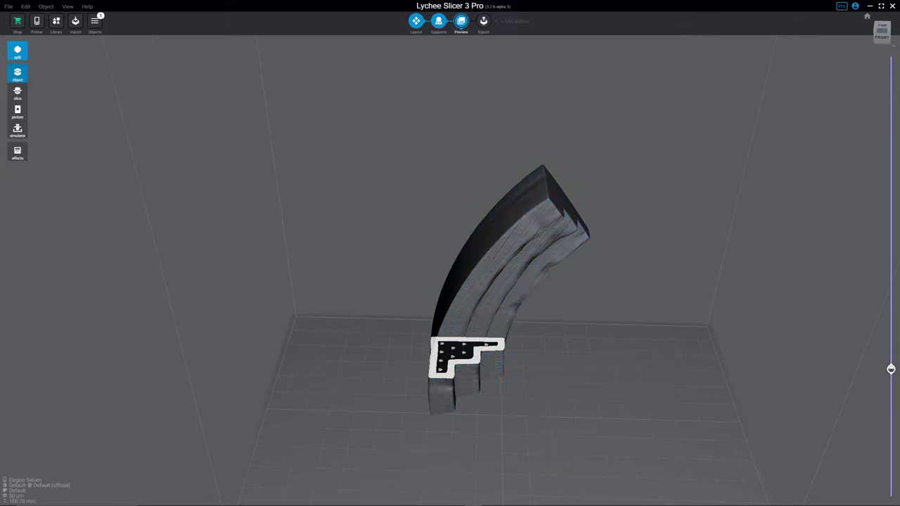
pyautogui.scroll(2, 478, 337)
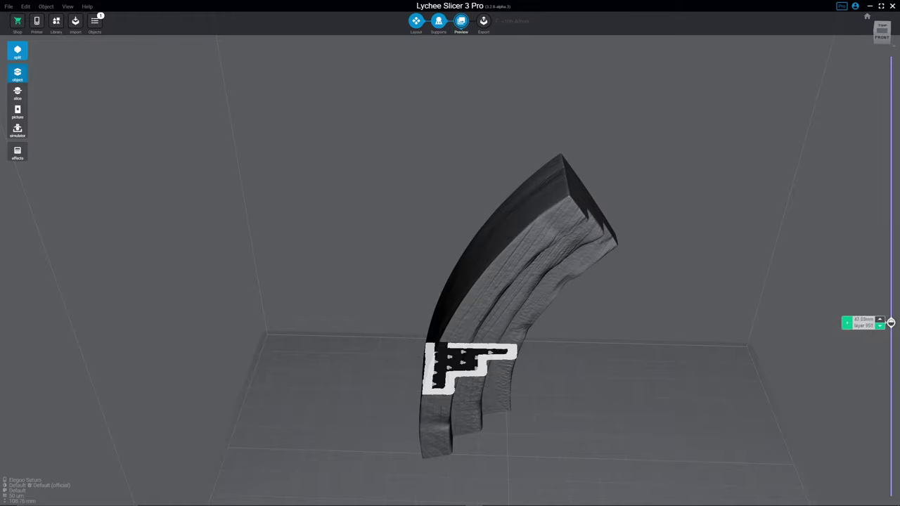
pyautogui.moveTo(891, 134); pyautogui.dragTo(890, 212)
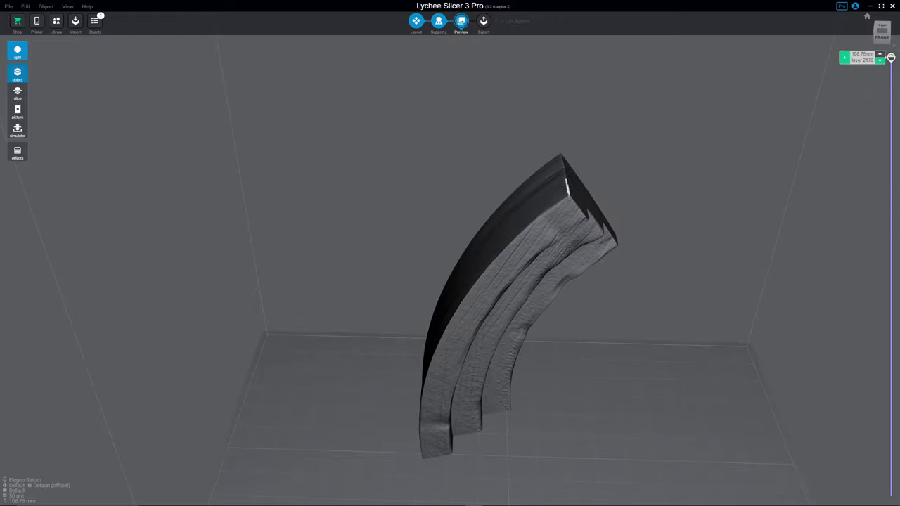
# - Return to the layout stage, inspect the drain holes on the stand's back, and select the stand
pyautogui.click(416, 22)
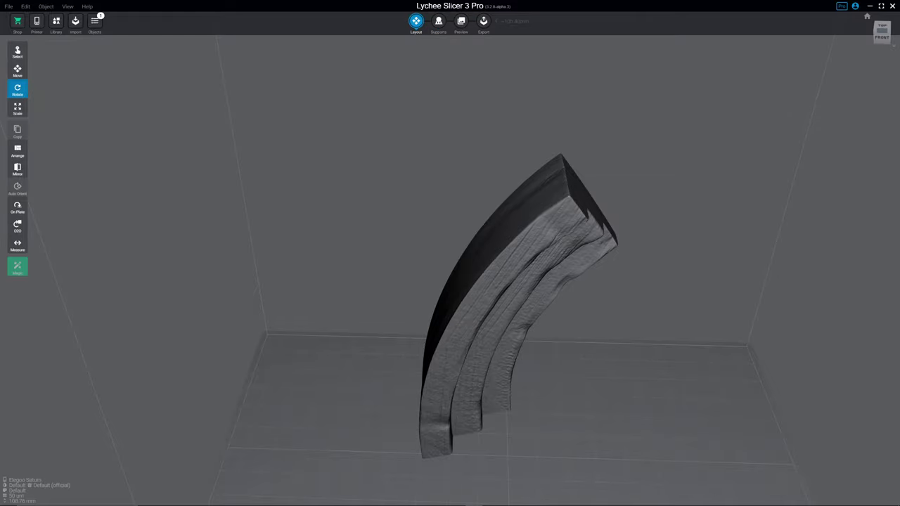
pyautogui.moveTo(577, 281); pyautogui.dragTo(253, 239, button='right')
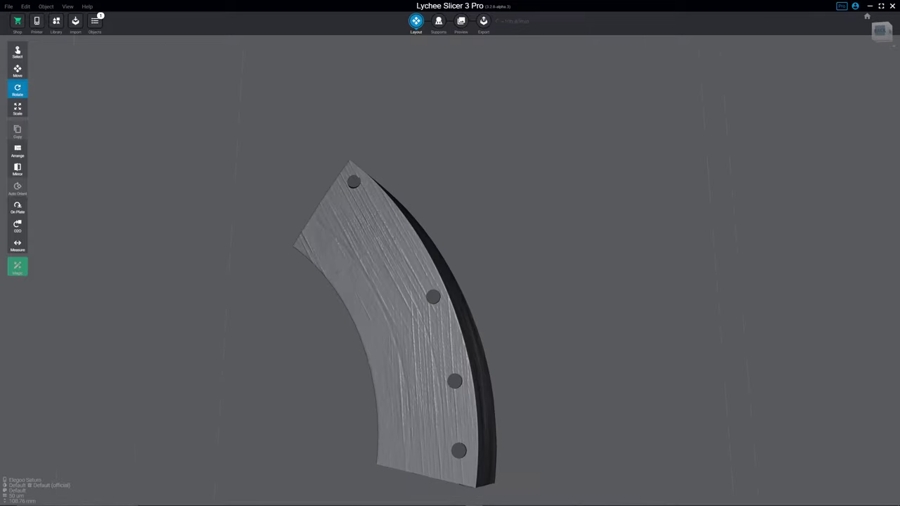
pyautogui.moveTo(295, 218); pyautogui.dragTo(422, 211, button='right')
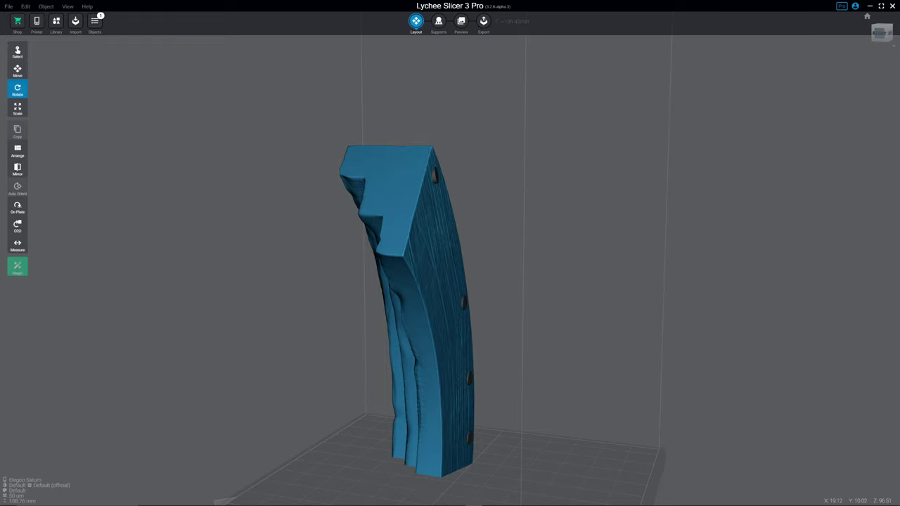
pyautogui.click(398, 194)
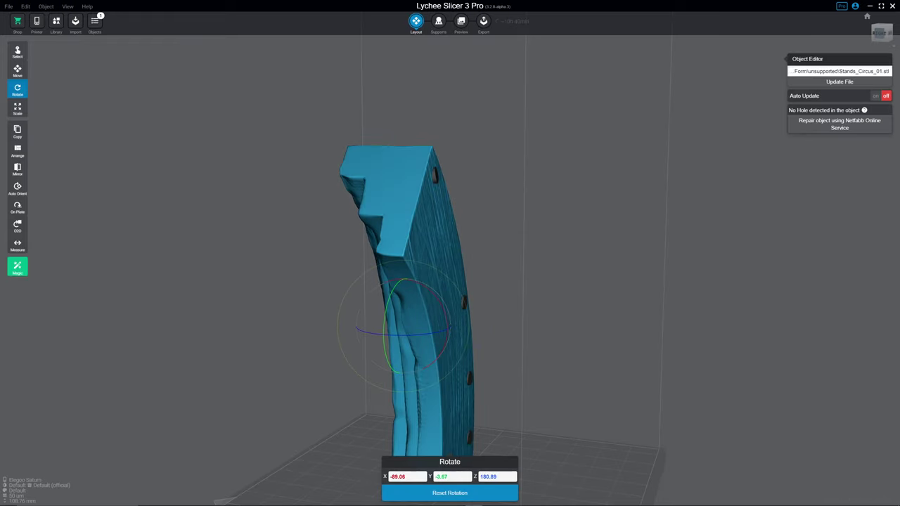